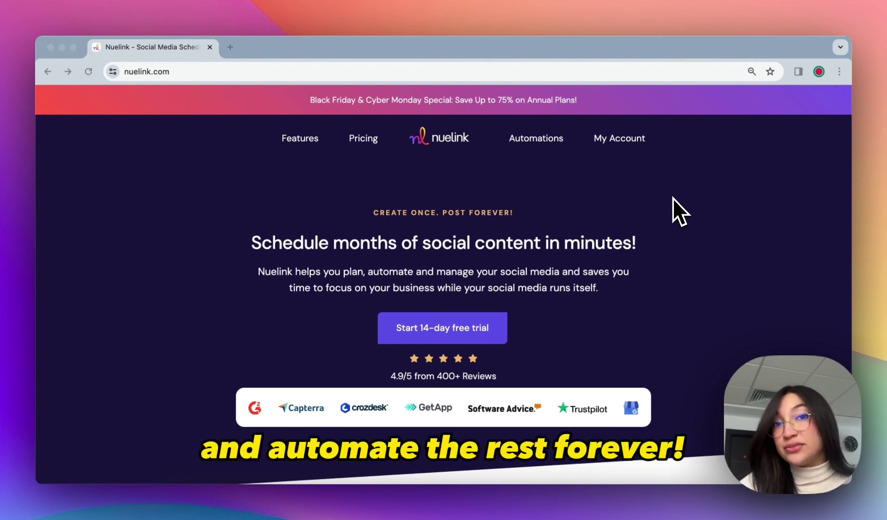
- Log in, view the Social Channels list, and browse the Connect Channel platforms
{"action": "left_click", "coordinate": [609, 143]}
{"action": "left_click", "coordinate": [104, 270]}
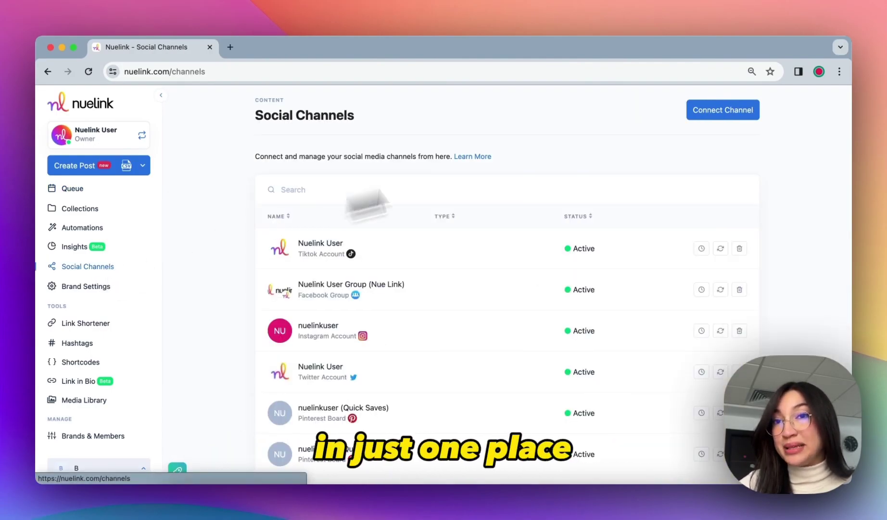
{"action": "left_click", "coordinate": [696, 116]}
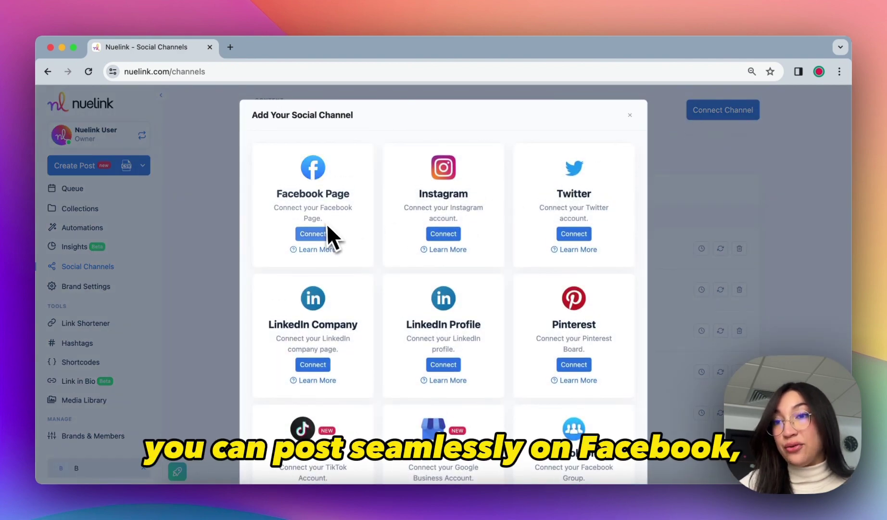
{"action": "scroll", "coordinate": [471, 279], "scroll_direction": "down", "scroll_amount": 5}
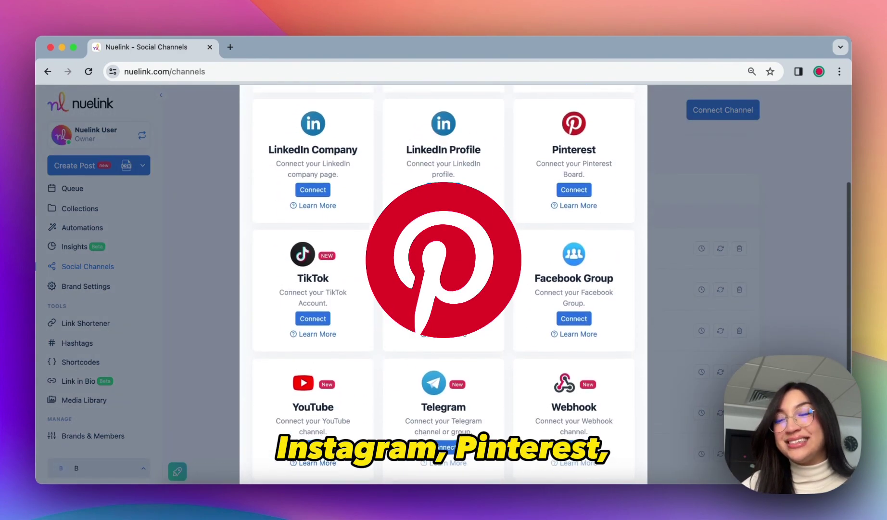
{"action": "scroll", "coordinate": [443, 284], "scroll_direction": "down", "scroll_amount": 1}
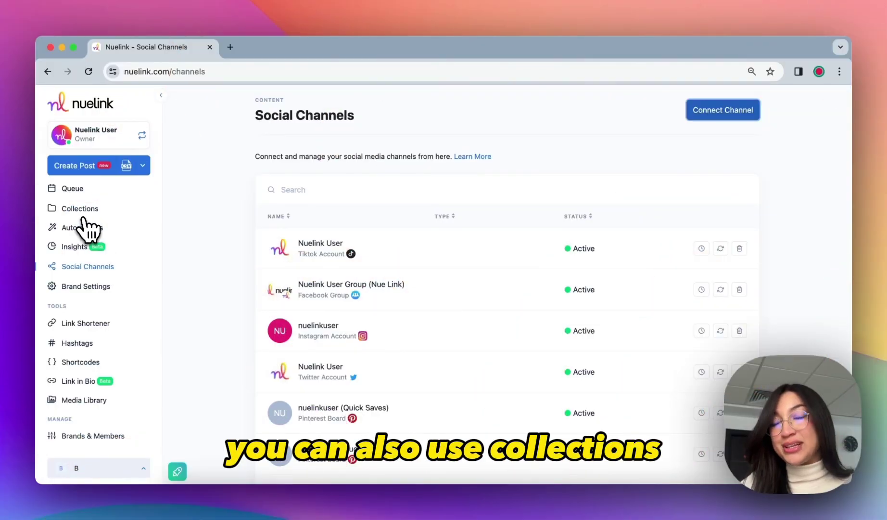
- Scroll through your own collection cards on the Collections page
{"action": "left_click", "coordinate": [81, 212]}
{"action": "scroll", "coordinate": [505, 288], "scroll_direction": "down", "scroll_amount": 5}
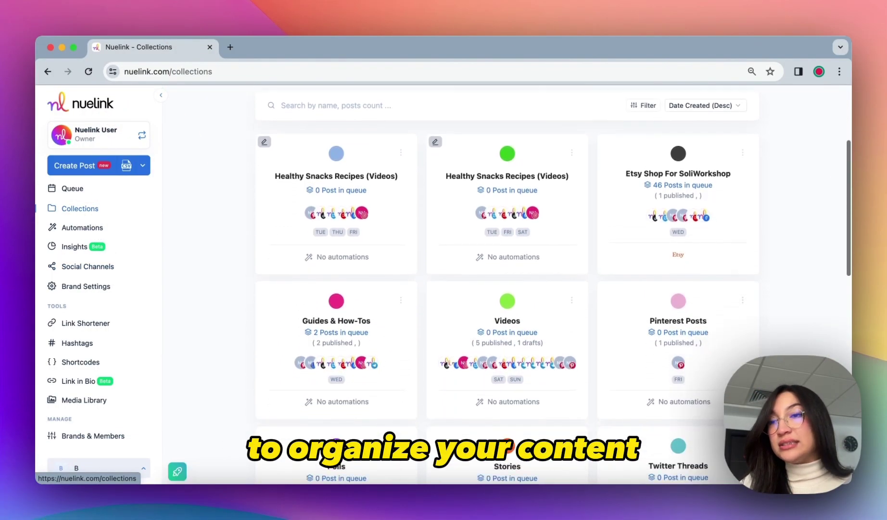
{"action": "scroll", "coordinate": [553, 284], "scroll_direction": "down", "scroll_amount": 5}
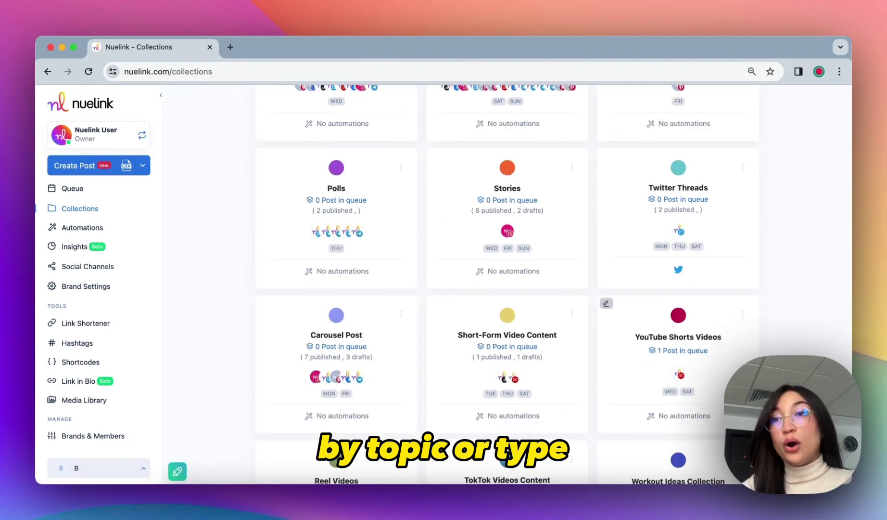
{"action": "scroll", "coordinate": [553, 284], "scroll_direction": "up", "scroll_amount": 4}
{"action": "scroll", "coordinate": [579, 280], "scroll_direction": "up", "scroll_amount": 6}
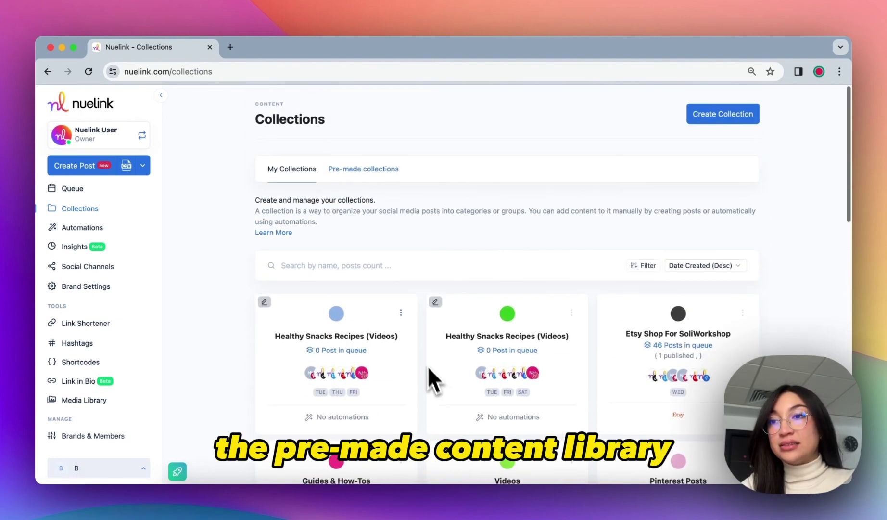
- Browse the Pre-made collections library of Quotes and Facts collections
{"action": "left_click", "coordinate": [368, 174]}
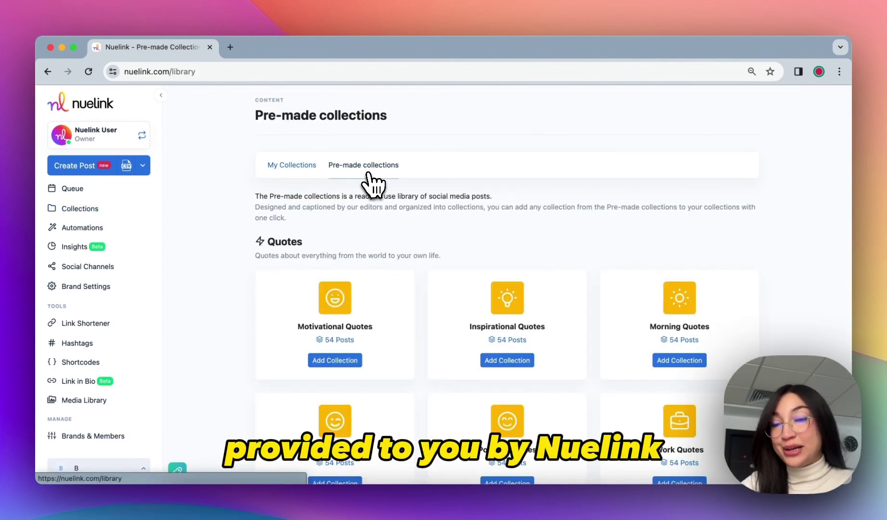
{"action": "scroll", "coordinate": [401, 317], "scroll_direction": "down", "scroll_amount": 4}
{"action": "scroll", "coordinate": [402, 324], "scroll_direction": "down", "scroll_amount": 3}
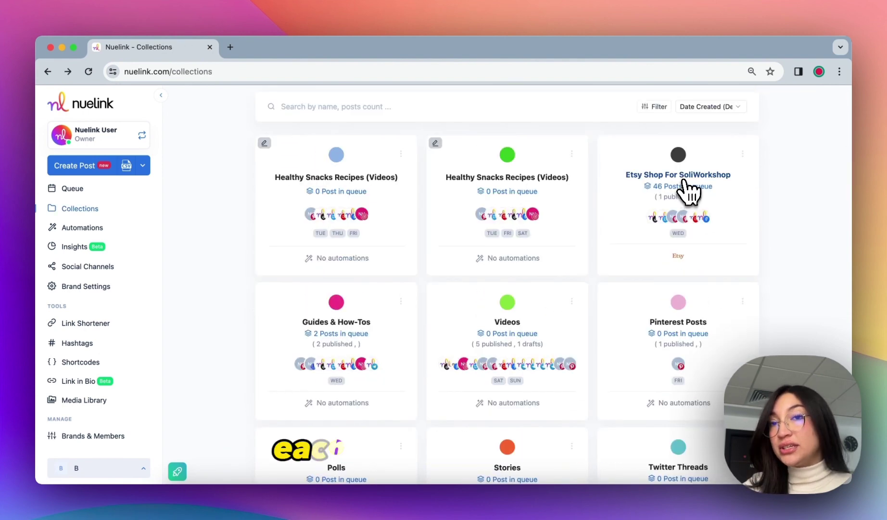
- Open the Etsy Shop For SoliWorkshop collection's settings
{"action": "left_click", "coordinate": [688, 190]}
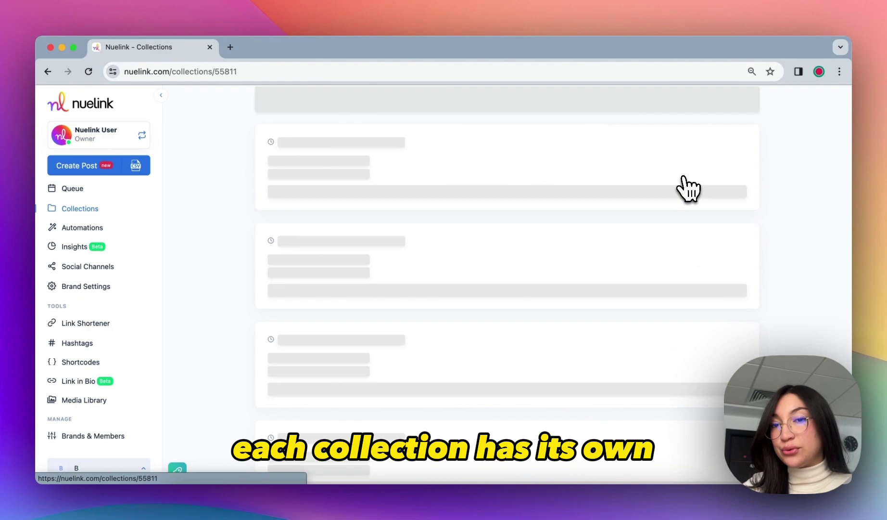
{"action": "scroll", "coordinate": [688, 190], "scroll_direction": "down", "scroll_amount": 3}
{"action": "scroll", "coordinate": [507, 289], "scroll_direction": "down", "scroll_amount": 10}
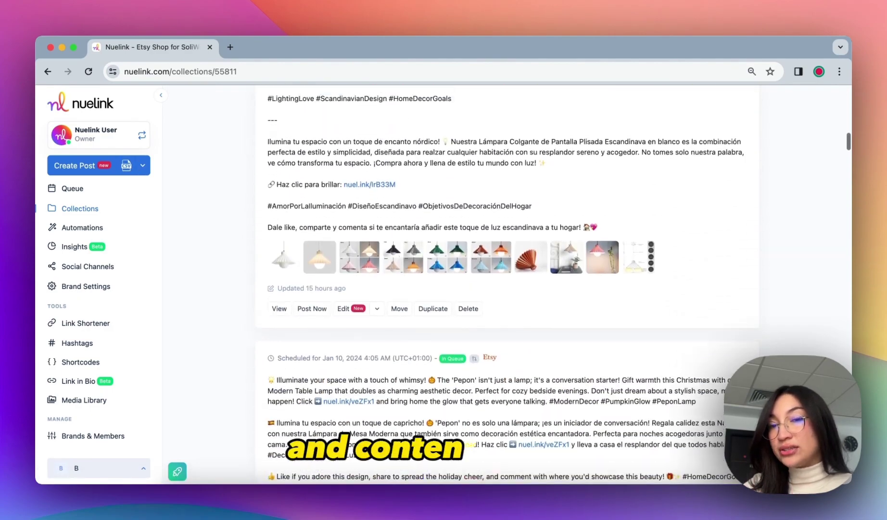
{"action": "scroll", "coordinate": [535, 253], "scroll_direction": "up", "scroll_amount": 15}
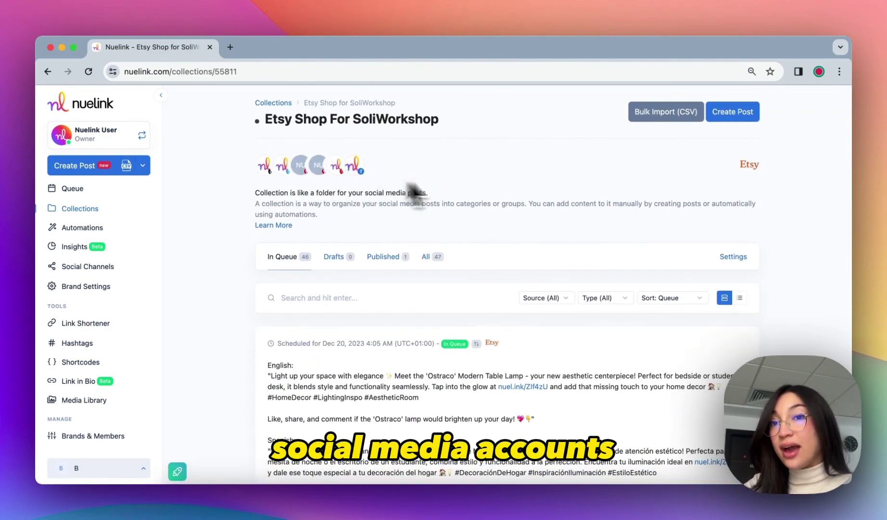
{"action": "left_click", "coordinate": [736, 257]}
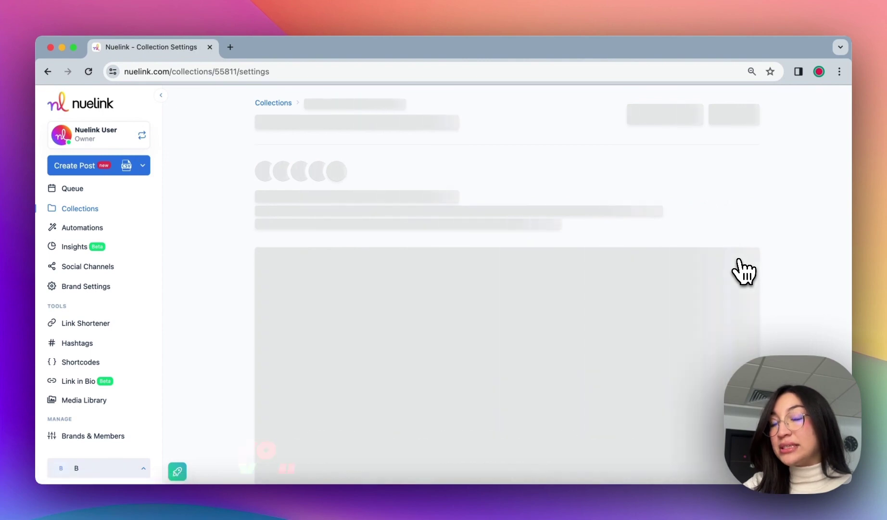
{"action": "scroll", "coordinate": [535, 383], "scroll_direction": "down", "scroll_amount": 2}
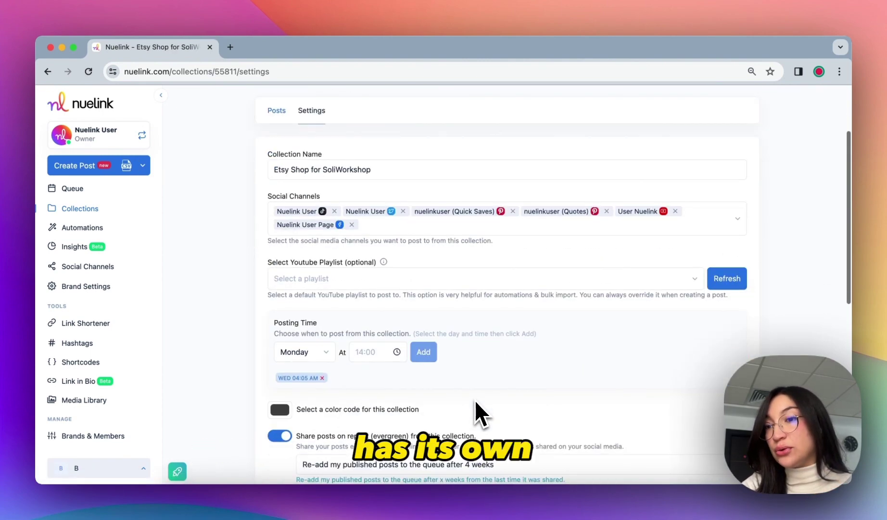
- Add a Thursday morning posting time to the collection's schedule
{"action": "left_click", "coordinate": [310, 352]}
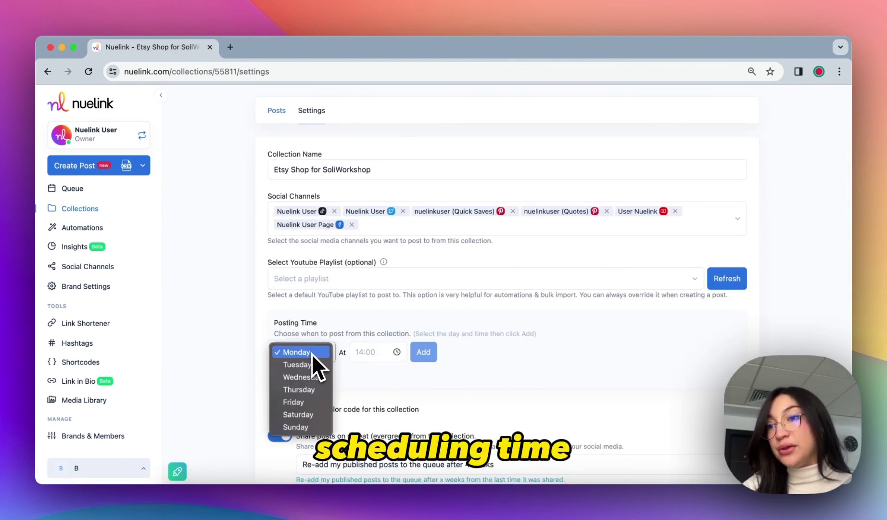
{"action": "left_click", "coordinate": [314, 390]}
{"action": "left_click", "coordinate": [371, 351]}
{"action": "scroll", "coordinate": [366, 327], "scroll_direction": "down", "scroll_amount": 1}
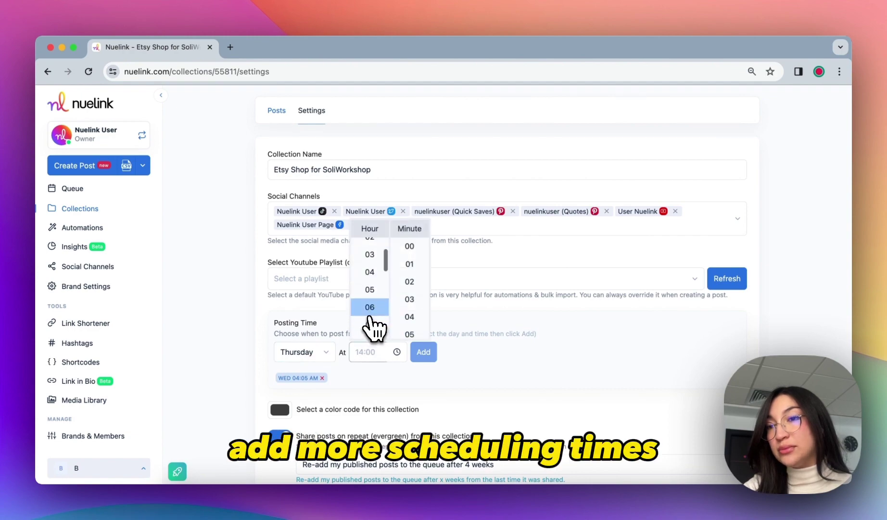
{"action": "left_click", "coordinate": [369, 308]}
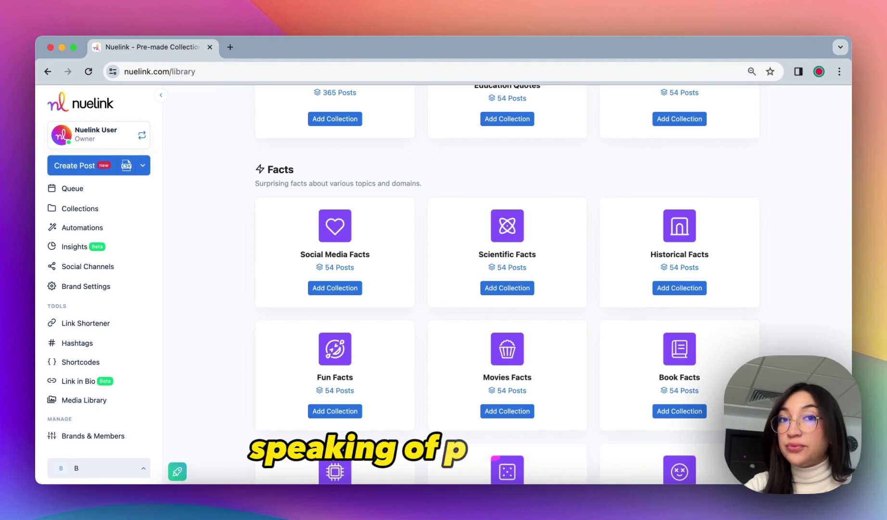
- Start a new post for Healthy snacks recipes (Videos) with three images attached
{"action": "left_click", "coordinate": [78, 169]}
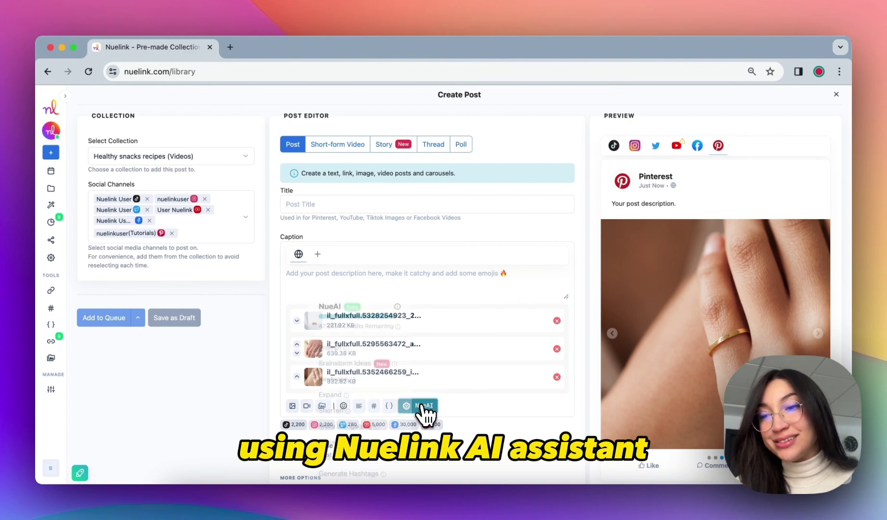
- Paste the new rings collection caption and have NueAI make it engaging with hashtags
{"action": "left_click", "coordinate": [409, 287]}
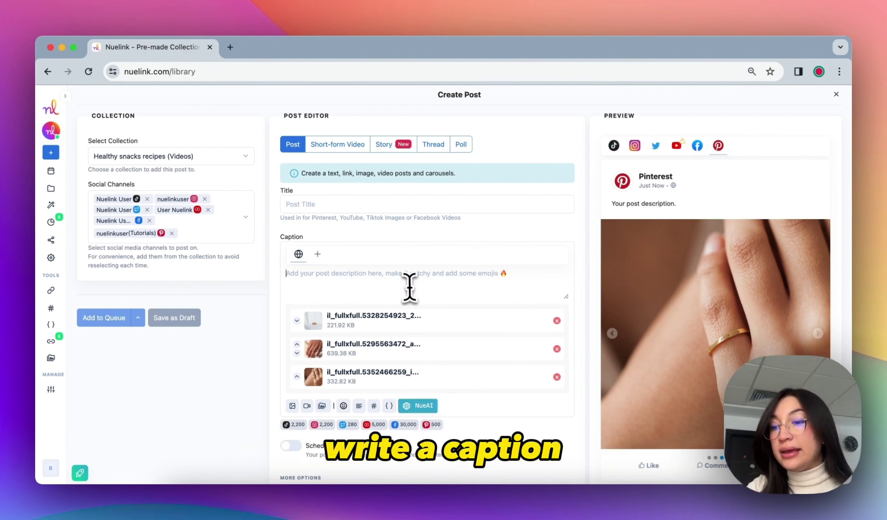
{"action": "type", "text": "New rings collection dropping  next weekend! reserve yours now!"}
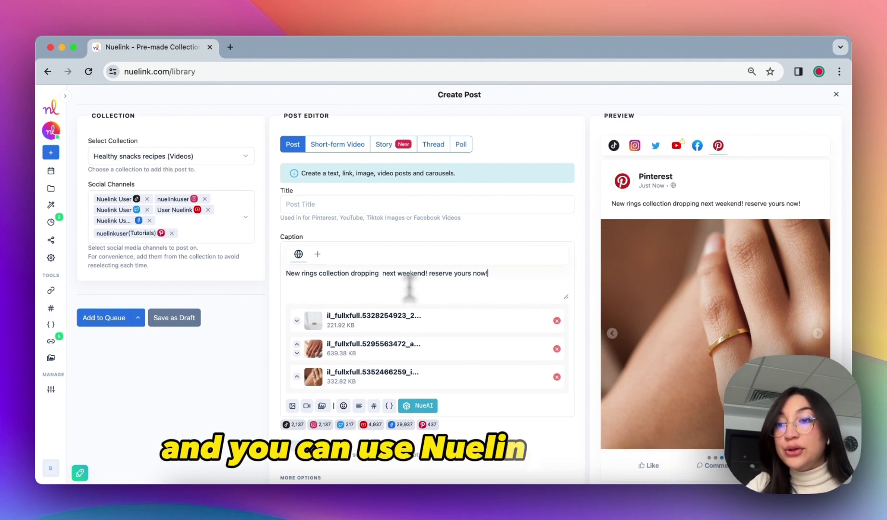
{"action": "left_click", "coordinate": [429, 405]}
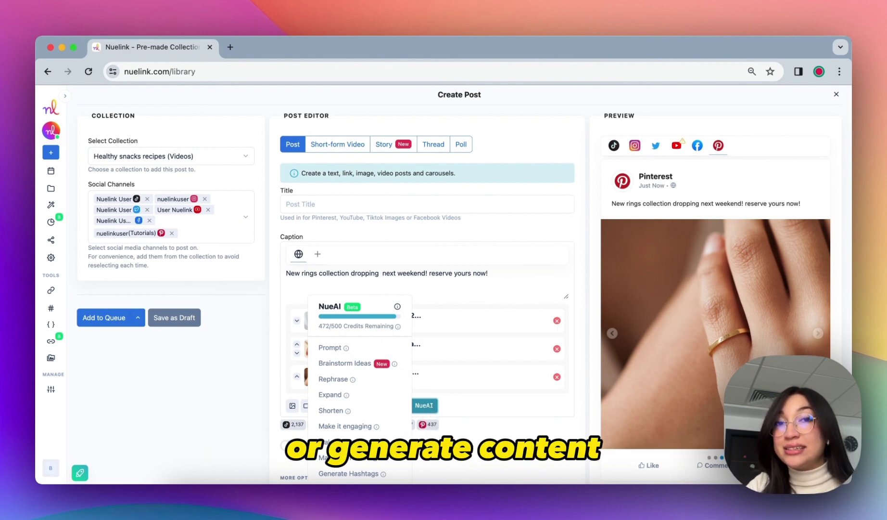
{"action": "scroll", "coordinate": [427, 406], "scroll_direction": "down", "scroll_amount": 1}
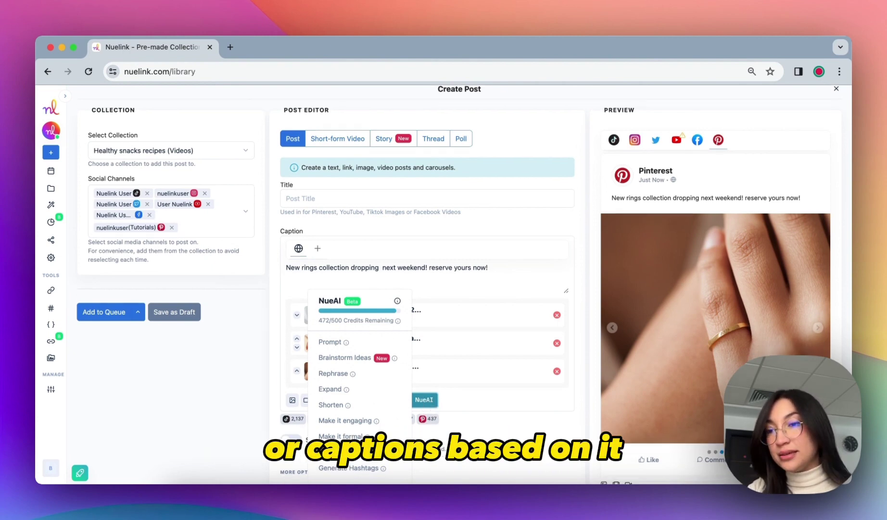
{"action": "left_click", "coordinate": [344, 421]}
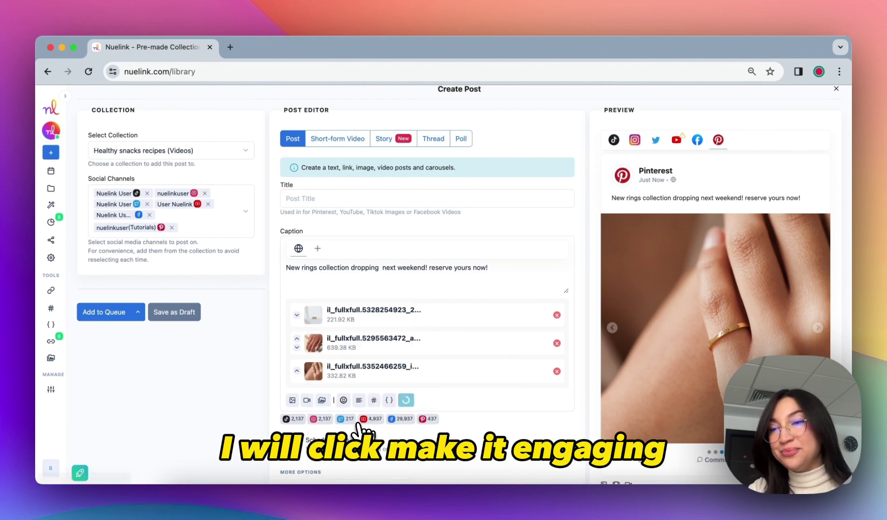
- View the Customize For channel options, then close them to return to the caption
{"action": "left_click", "coordinate": [317, 248]}
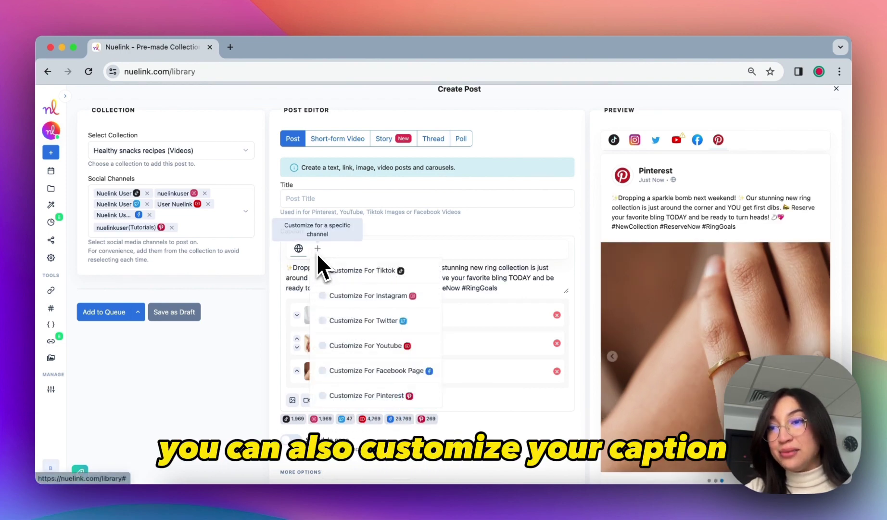
{"action": "left_click", "coordinate": [466, 288]}
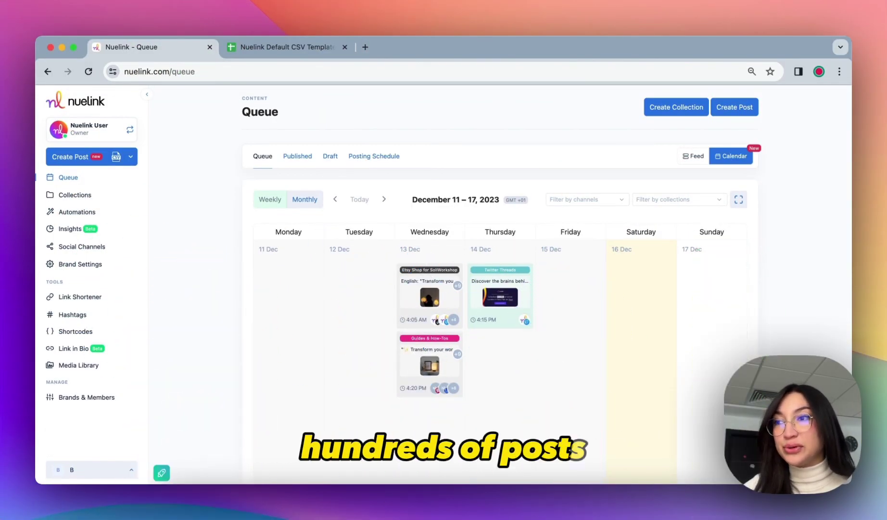
- Open Bulk Import (CSV) and its advanced CSV template spreadsheet
{"action": "left_click", "coordinate": [117, 157]}
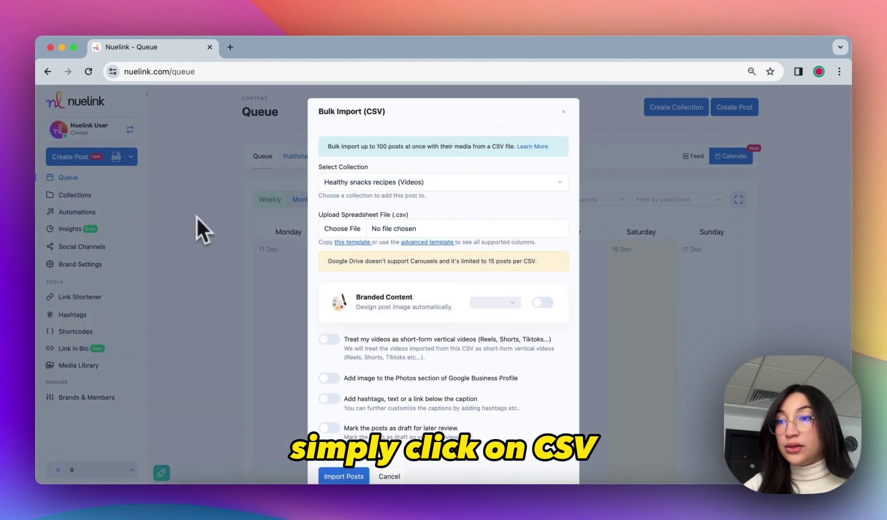
{"action": "left_click", "coordinate": [424, 251]}
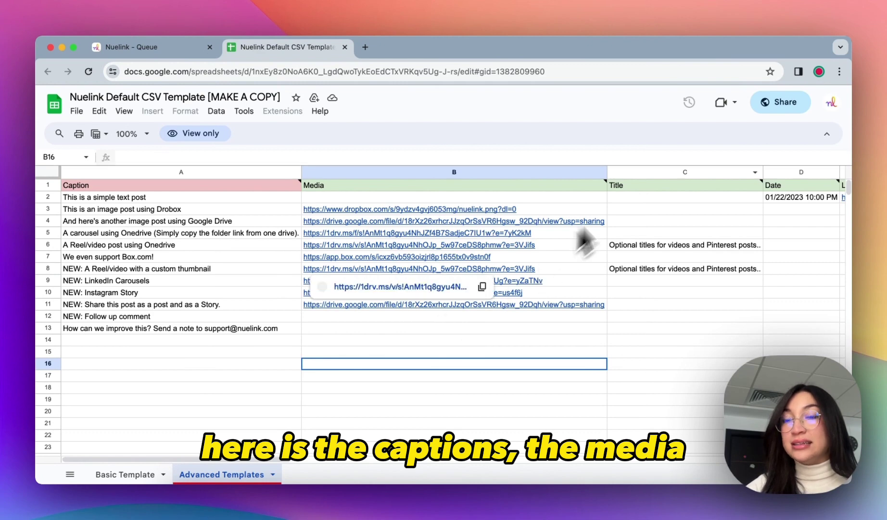
- Make an editable Google Sheets copy of the Nuelink Default CSV Template
{"action": "scroll", "coordinate": [728, 283], "scroll_direction": "right", "scroll_amount": 10}
{"action": "scroll", "coordinate": [728, 284], "scroll_direction": "left", "scroll_amount": 10}
{"action": "scroll", "coordinate": [728, 283], "scroll_direction": "down", "scroll_amount": 1}
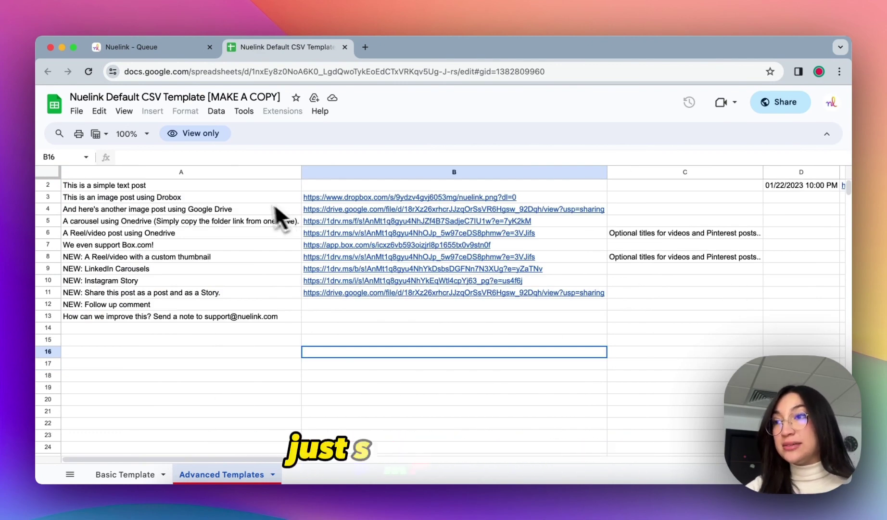
{"action": "left_click", "coordinate": [77, 110]}
{"action": "mouse_move", "coordinate": [125, 111]}
{"action": "mouse_move", "coordinate": [76, 111]}
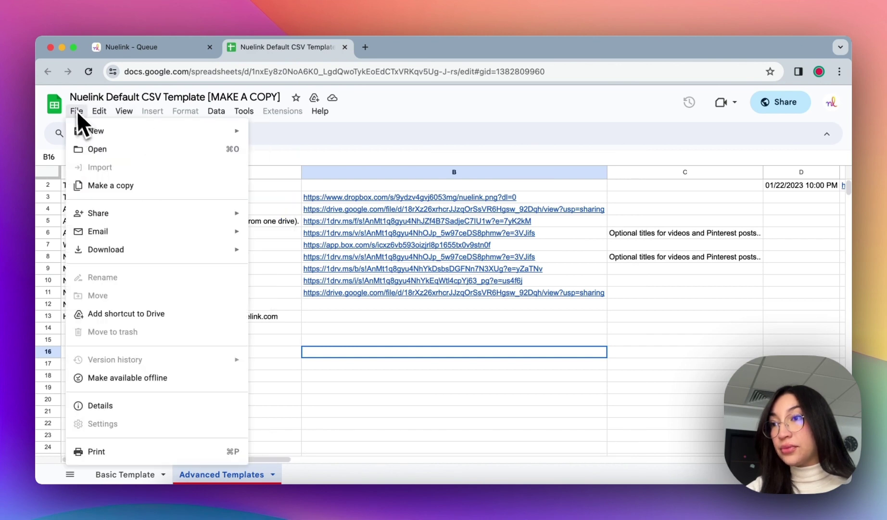
{"action": "left_click", "coordinate": [99, 184]}
{"action": "left_click", "coordinate": [512, 350]}
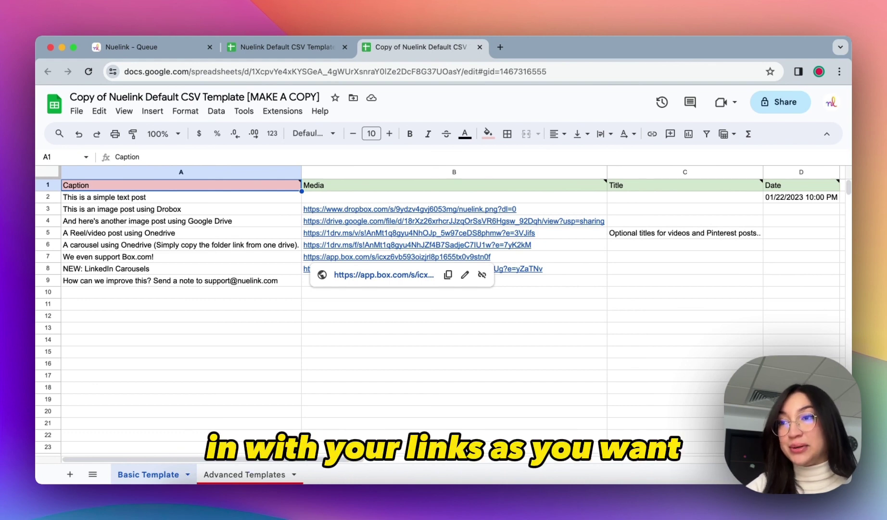
{"action": "left_click", "coordinate": [354, 292]}
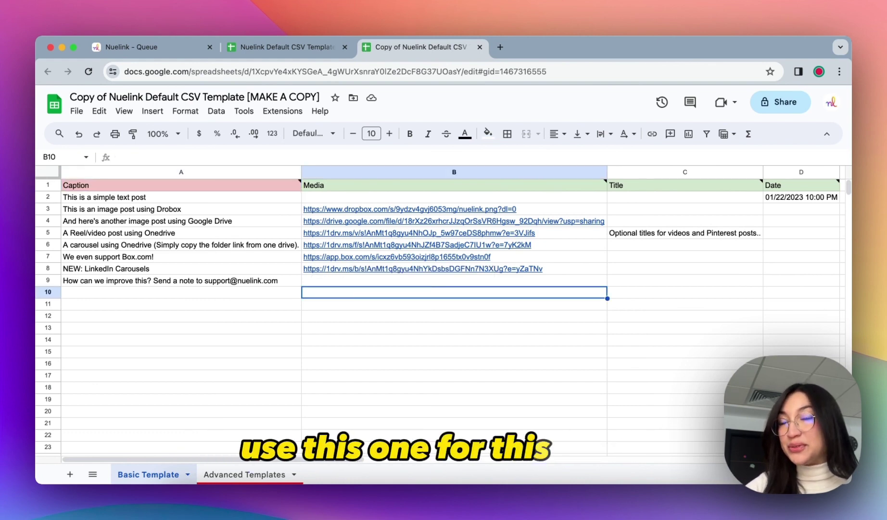
{"action": "left_click", "coordinate": [77, 111]}
- Download the sheet as CSV and select that file in Bulk Import
{"action": "mouse_move", "coordinate": [139, 247]}
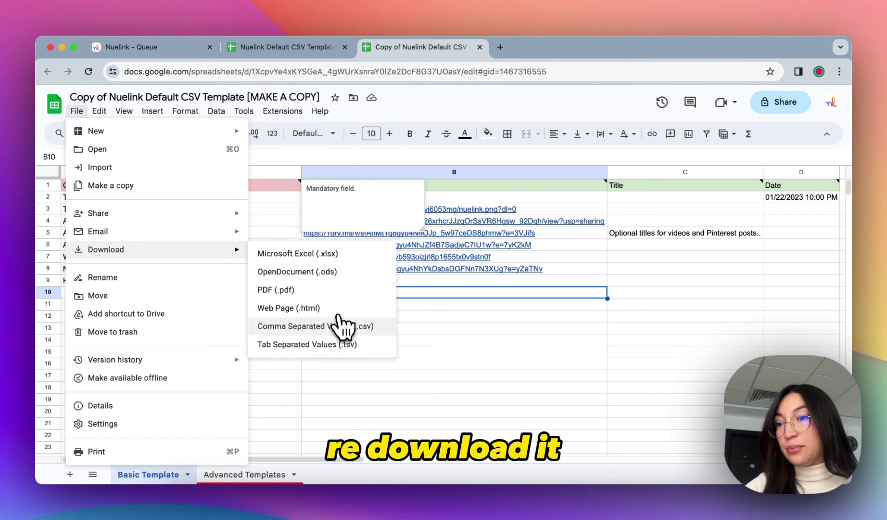
{"action": "left_click", "coordinate": [368, 326]}
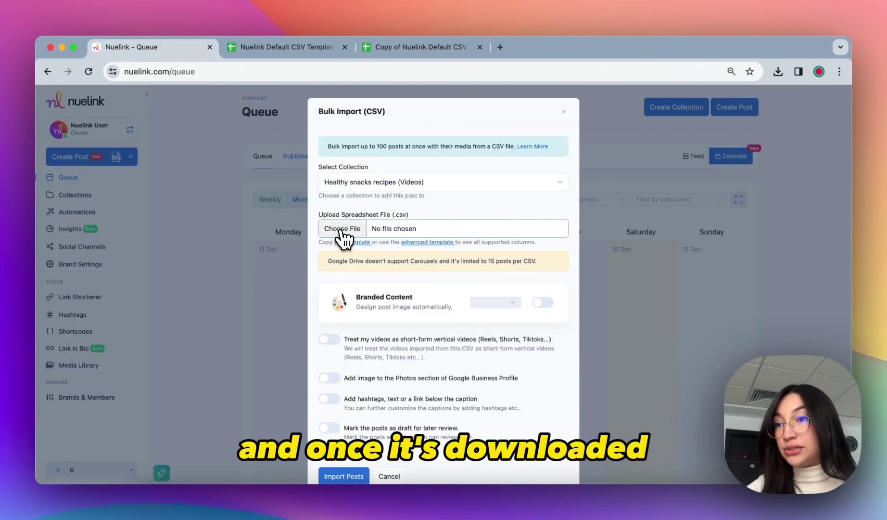
{"action": "left_click", "coordinate": [340, 231]}
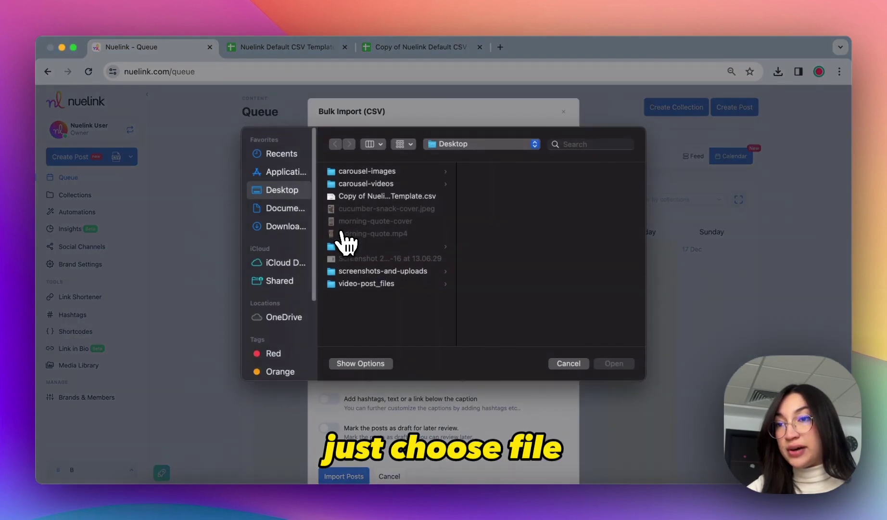
{"action": "double_click", "coordinate": [390, 218]}
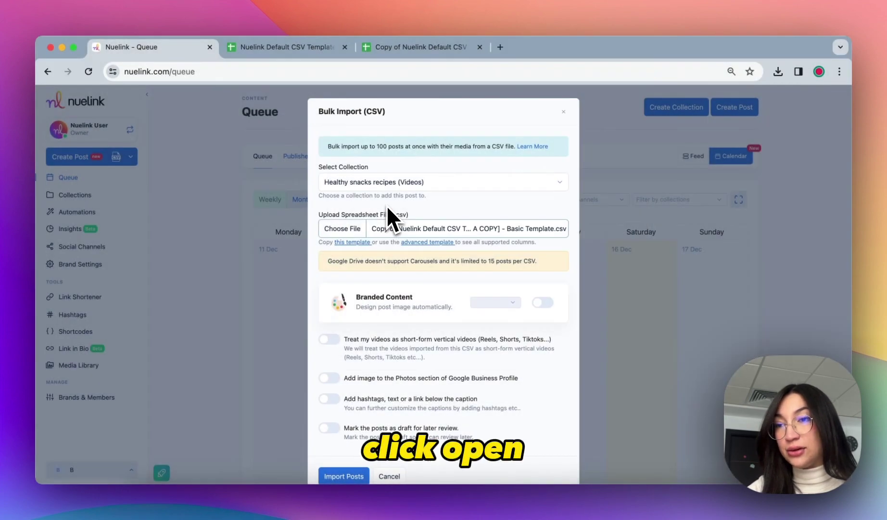
- Import the posts and view them in the Healthy Snacks Recipes (Videos) collection
{"action": "left_click", "coordinate": [344, 477]}
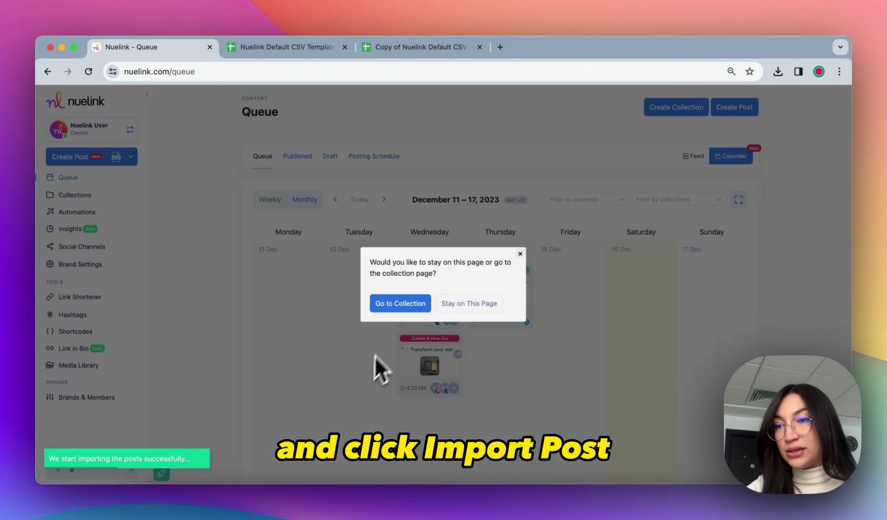
{"action": "left_click", "coordinate": [399, 302]}
{"action": "scroll", "coordinate": [501, 289], "scroll_direction": "down", "scroll_amount": 15}
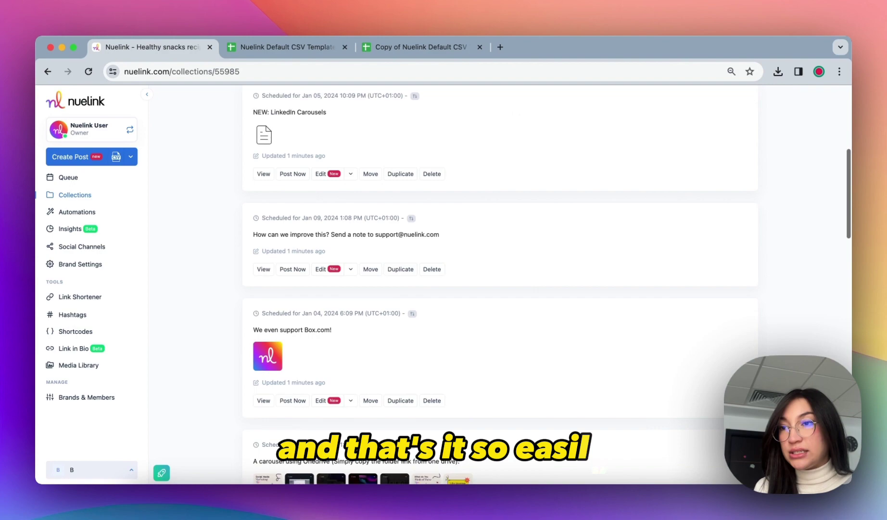
{"action": "scroll", "coordinate": [501, 289], "scroll_direction": "down", "scroll_amount": 8}
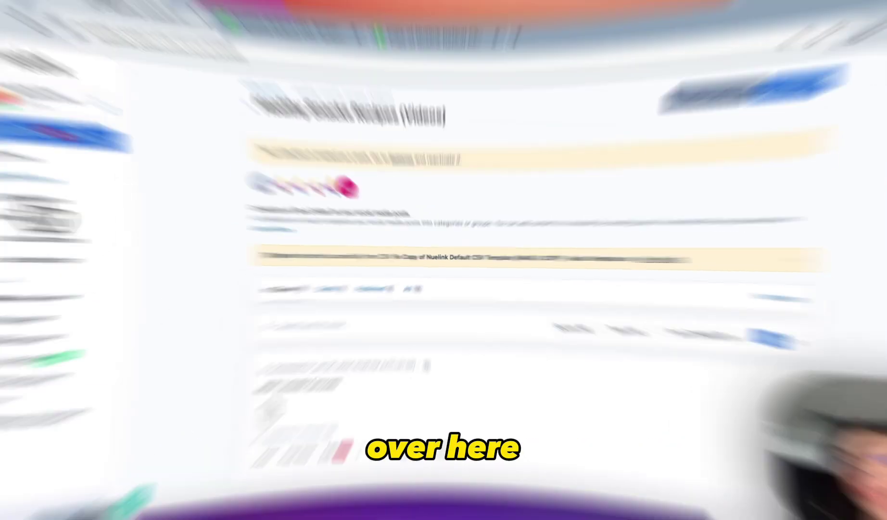
- Compare the eCommerce, Podcasts, Blogs and Crossposting options under Add Automation
{"action": "left_click", "coordinate": [74, 214]}
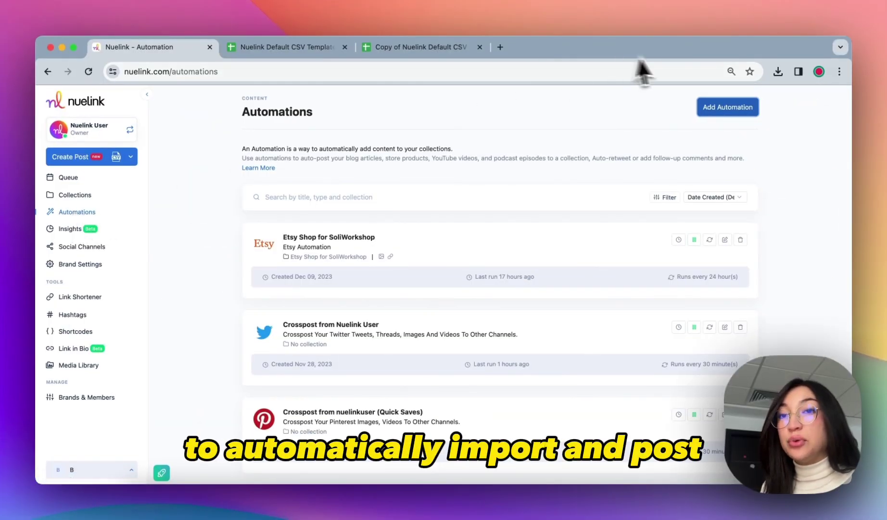
{"action": "left_click", "coordinate": [734, 118]}
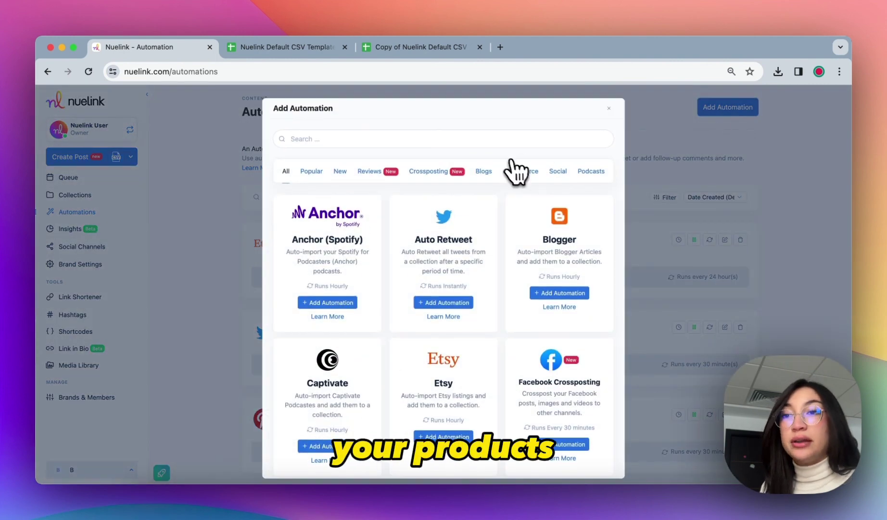
{"action": "left_click", "coordinate": [523, 174]}
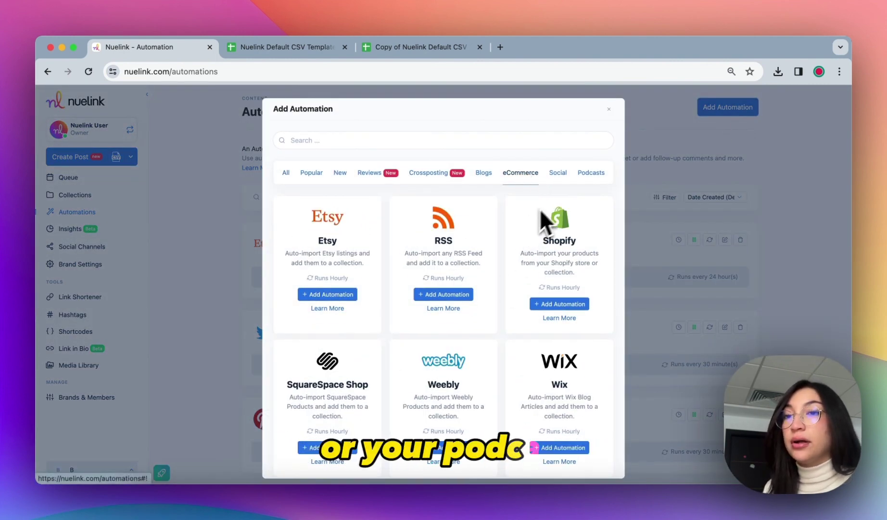
{"action": "left_click", "coordinate": [594, 176]}
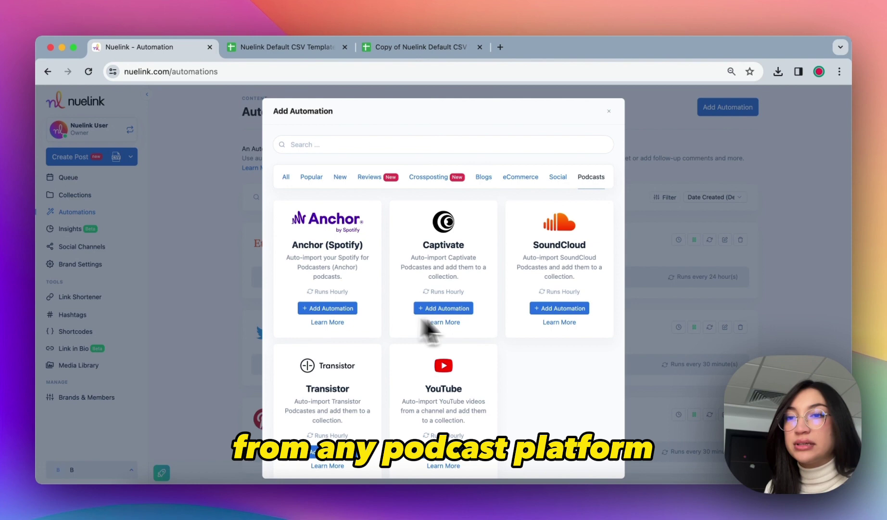
{"action": "left_click", "coordinate": [485, 178]}
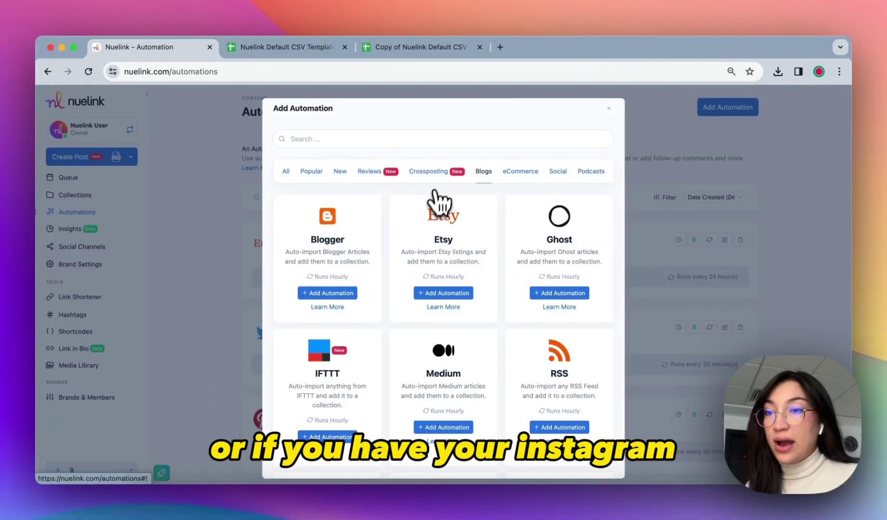
{"action": "left_click", "coordinate": [437, 174]}
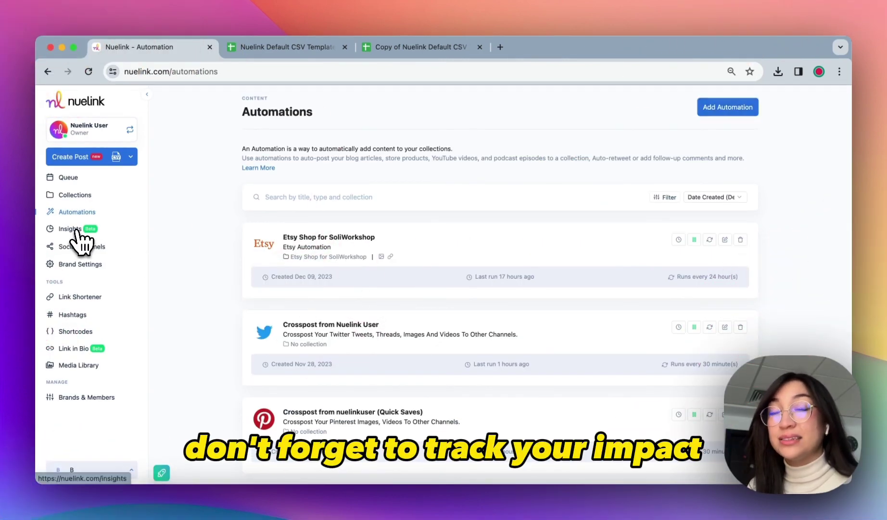
- Browse the Insights charts and Top Performing posts table, then go to Brand Settings
{"action": "left_click", "coordinate": [76, 231]}
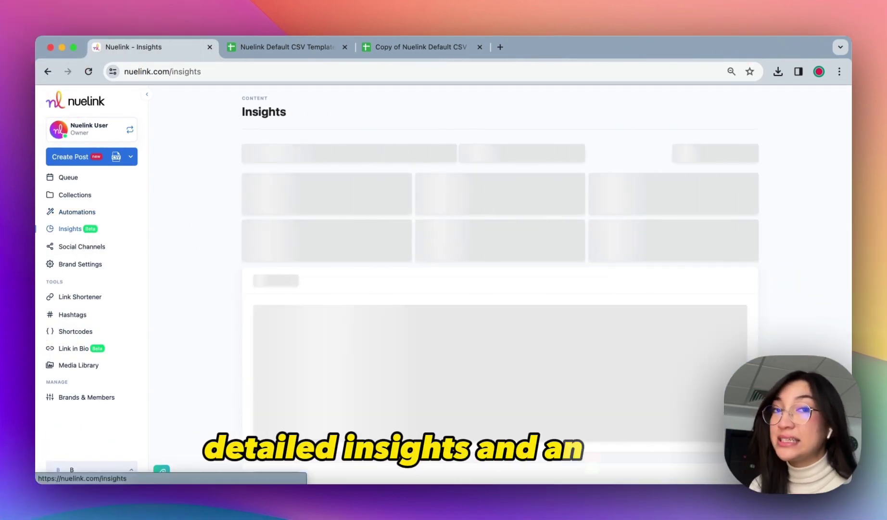
{"action": "scroll", "coordinate": [76, 231], "scroll_direction": "down", "scroll_amount": 1}
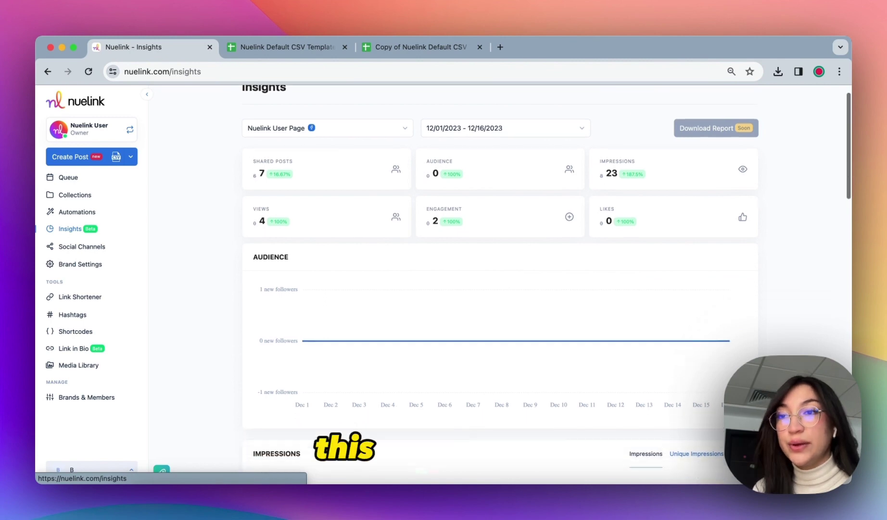
{"action": "scroll", "coordinate": [76, 229], "scroll_direction": "down", "scroll_amount": 15}
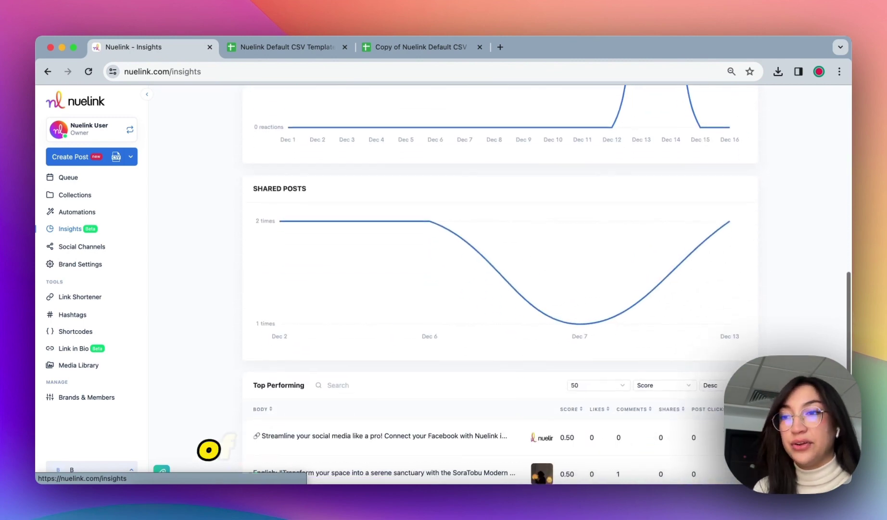
{"action": "scroll", "coordinate": [209, 449], "scroll_direction": "down", "scroll_amount": 10}
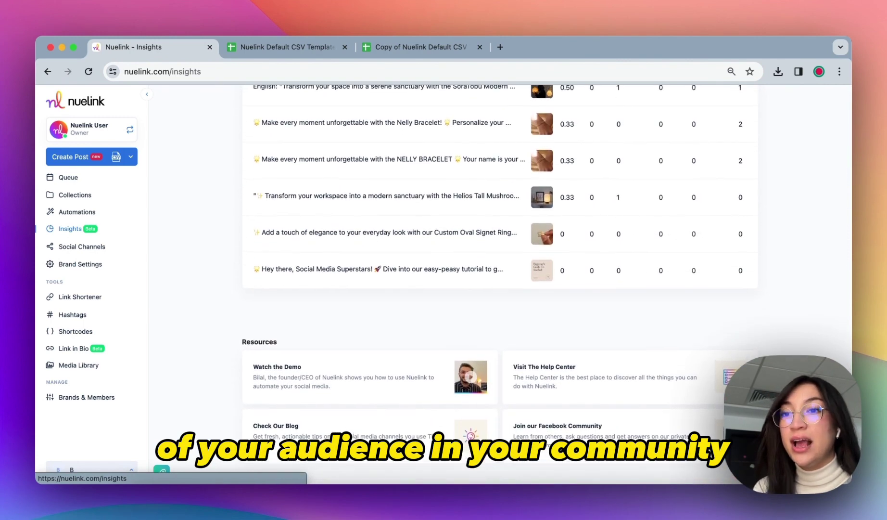
{"action": "scroll", "coordinate": [500, 284], "scroll_direction": "up", "scroll_amount": 8}
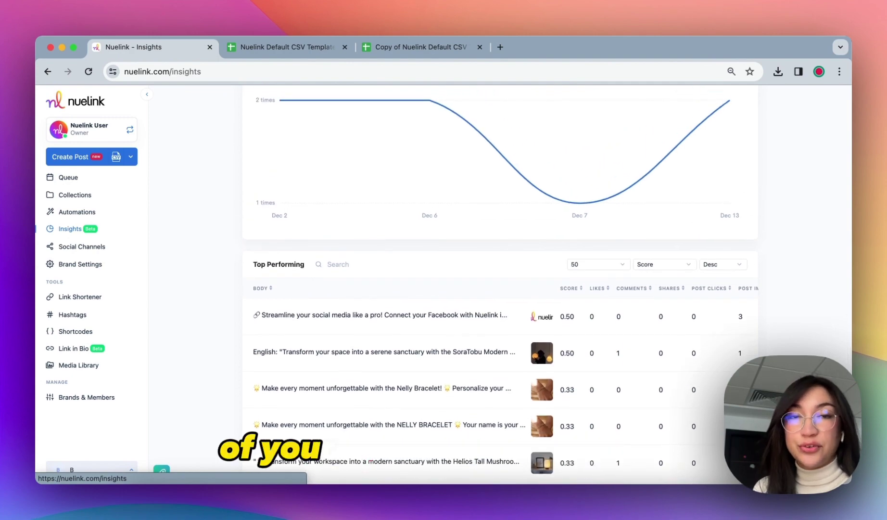
{"action": "scroll", "coordinate": [500, 241], "scroll_direction": "up", "scroll_amount": 5}
{"action": "left_click", "coordinate": [100, 264]}
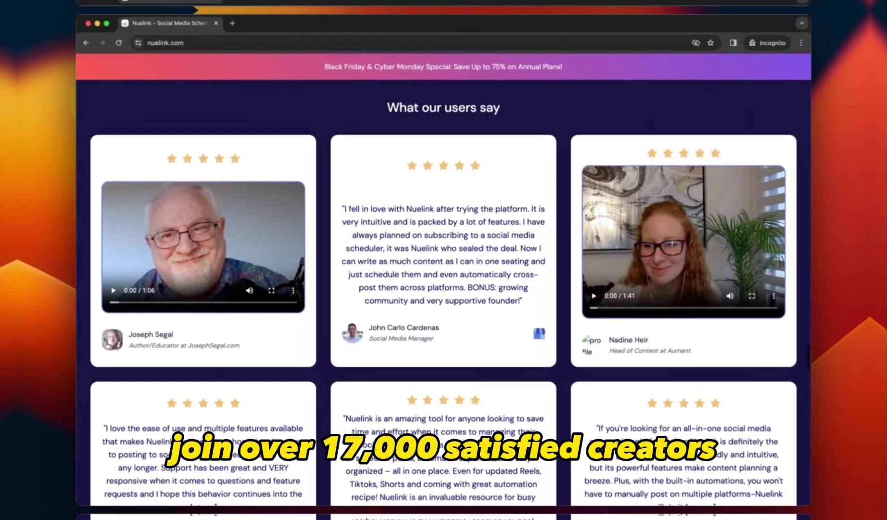
- Scroll down the testimonial wall of five-star reviews from Capterra, Trustpilot and G2
{"action": "scroll", "coordinate": [443, 289], "scroll_direction": "down", "scroll_amount": 5}
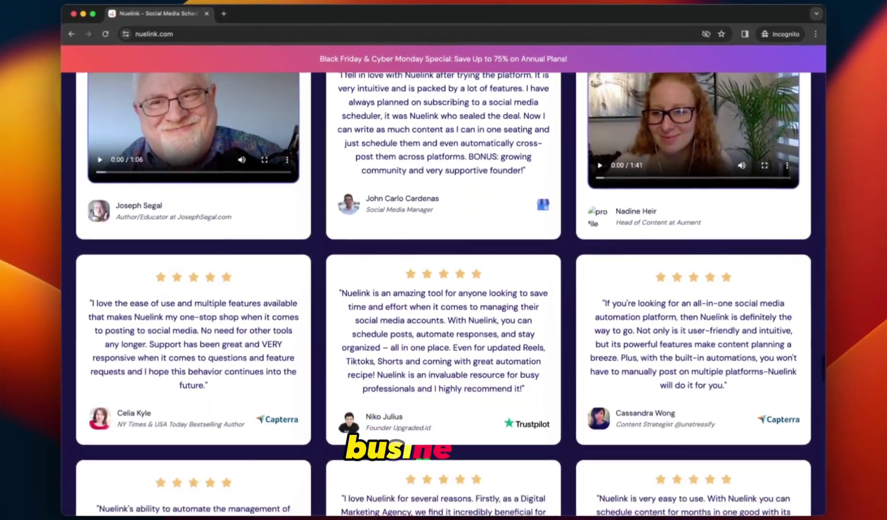
{"action": "scroll", "coordinate": [443, 289], "scroll_direction": "down", "scroll_amount": 5}
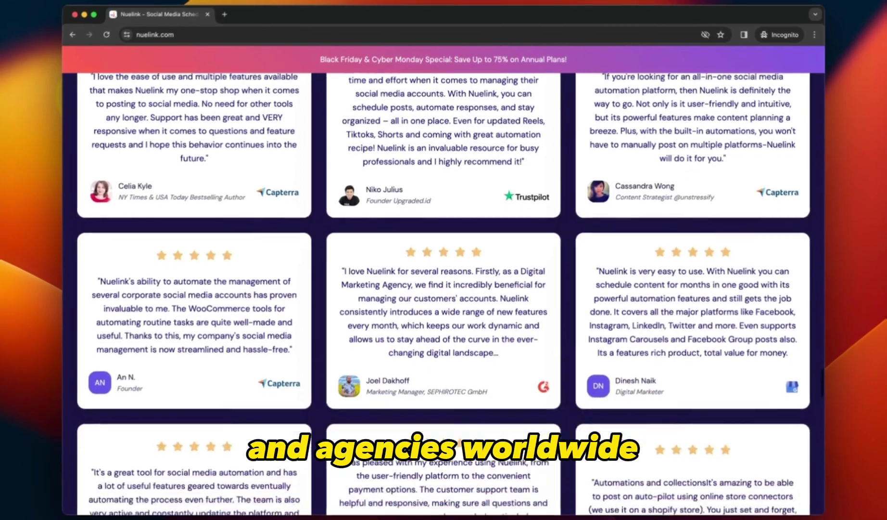
{"action": "scroll", "coordinate": [443, 288], "scroll_direction": "down", "scroll_amount": 5}
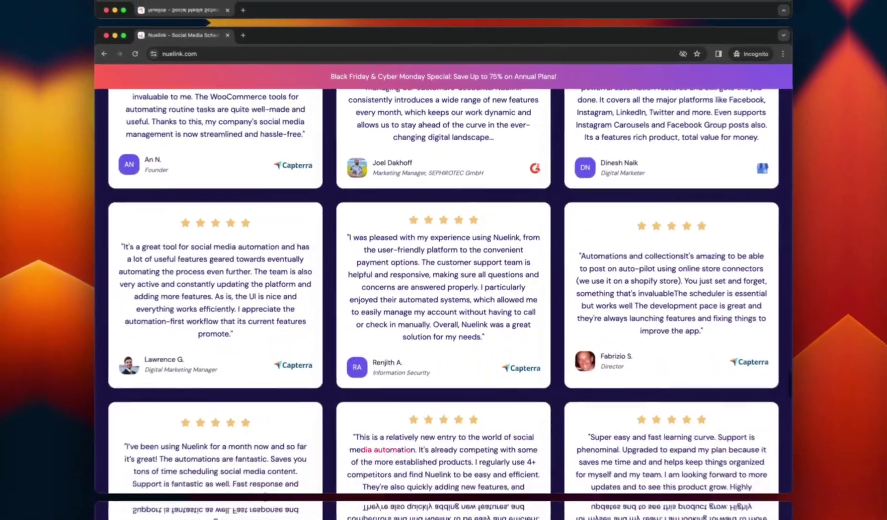